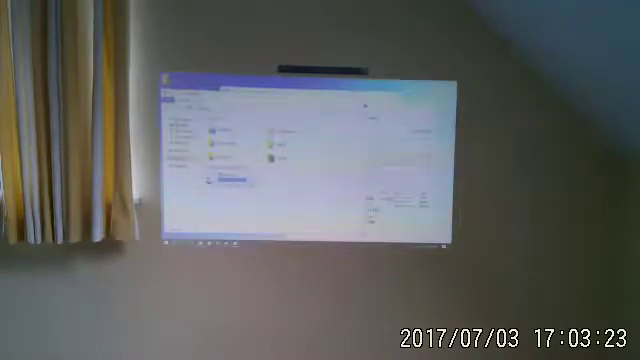
left_click(362, 100)
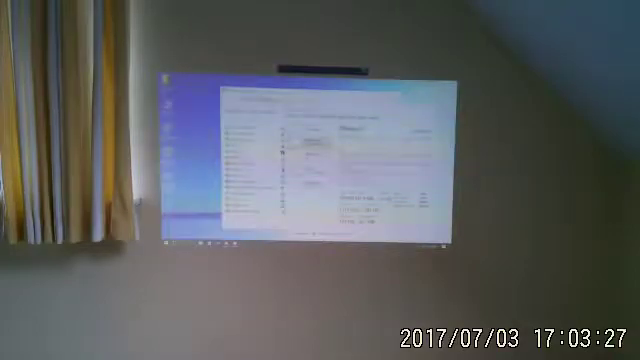
key("super")
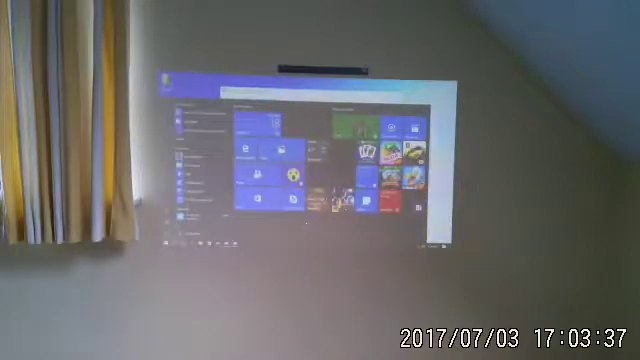
left_click(260, 175)
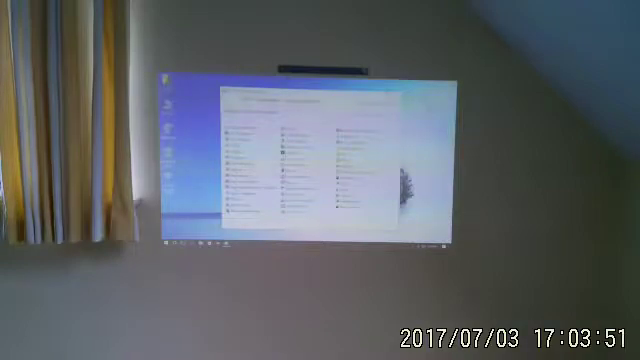
left_click(396, 95)
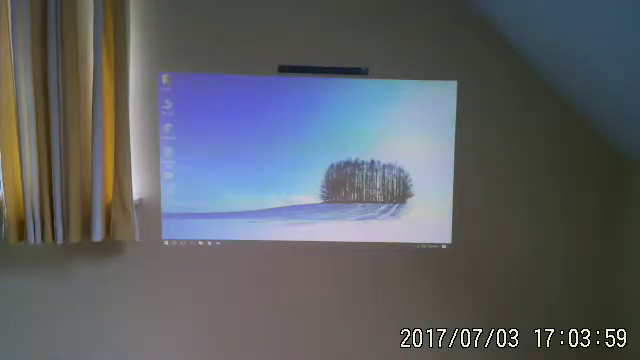
key("super")
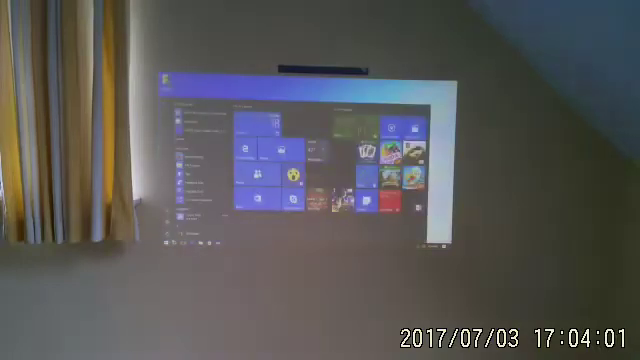